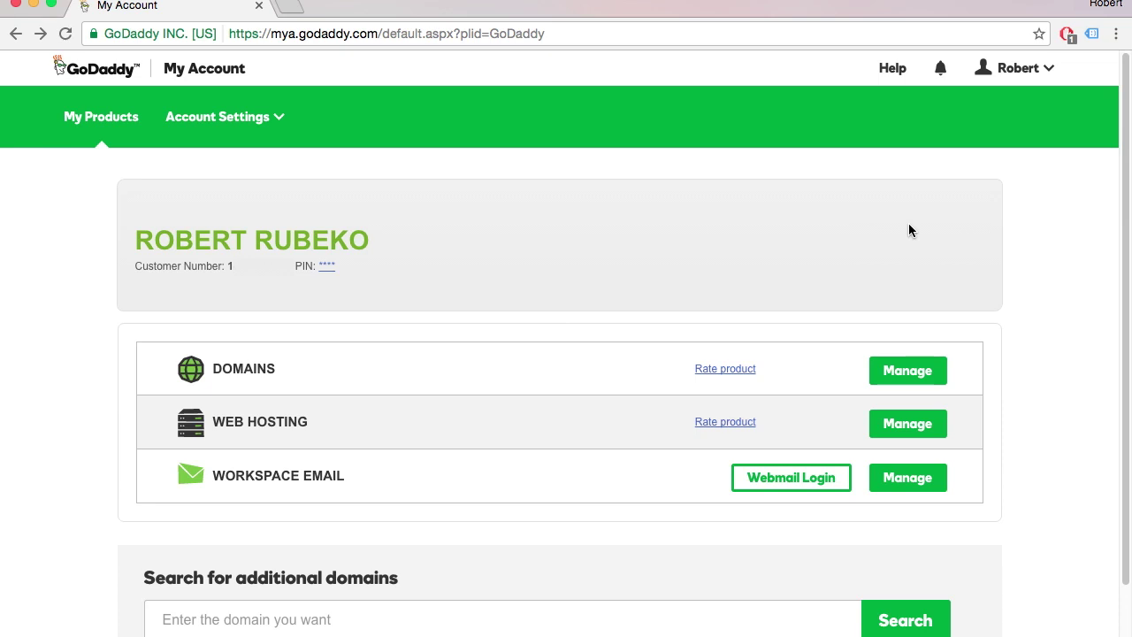
# From My Products' Web Hosting list, open the punchsalad.com hosting account management.
pyautogui.click(907, 423)
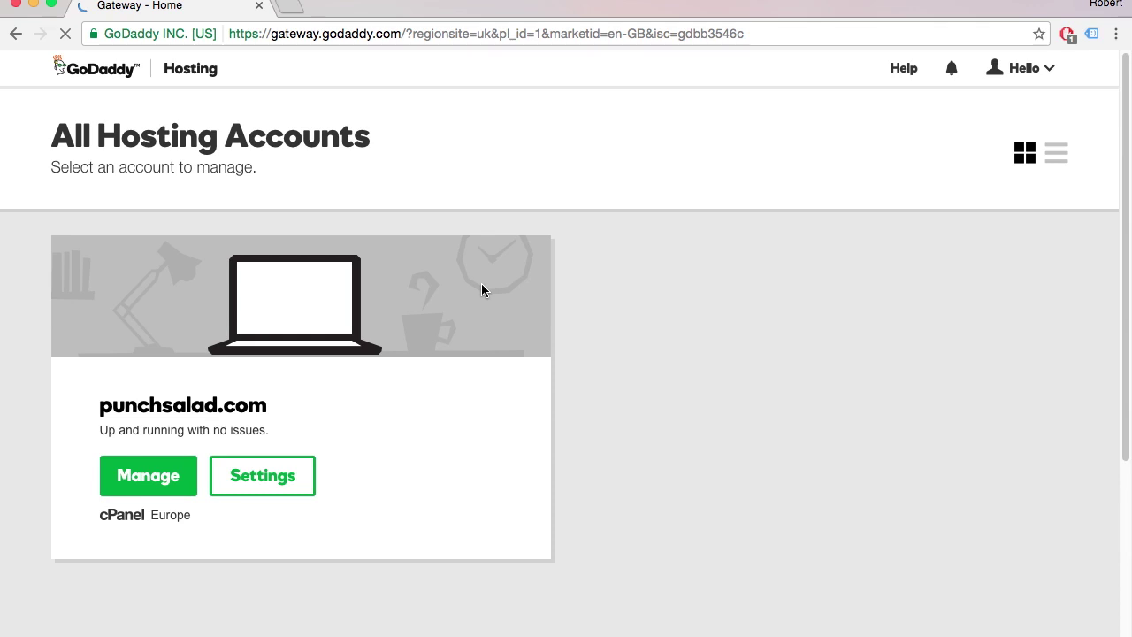
pyautogui.click(121, 473)
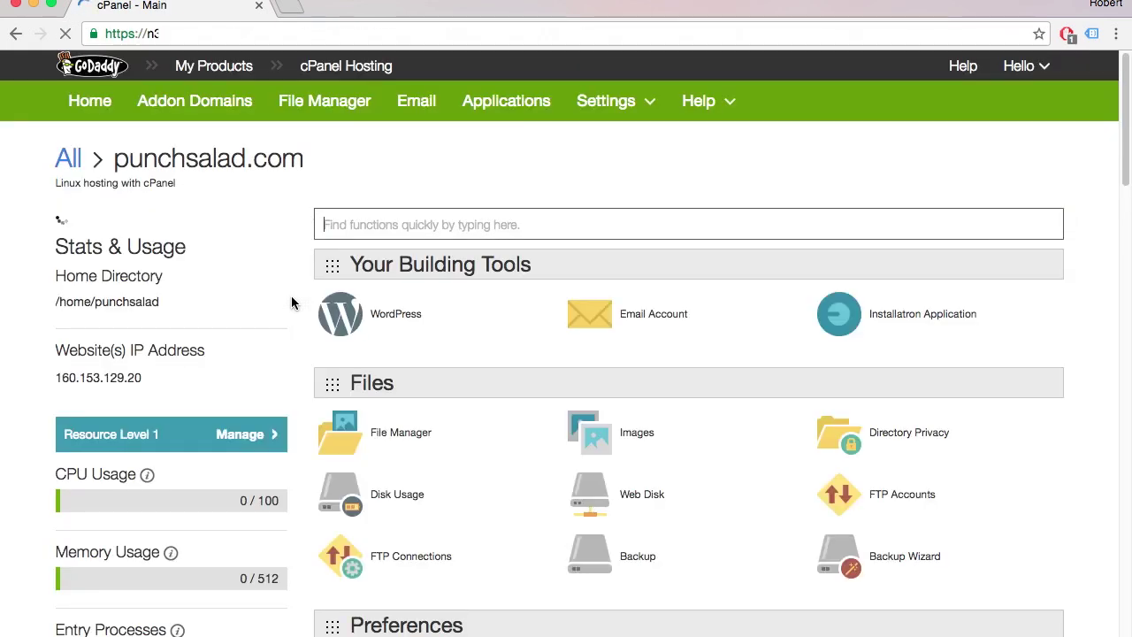
# Scroll to the Domains section of the punchsalad.com cPanel and open Addon Domains.
pyautogui.scroll(-2, 473, 301)
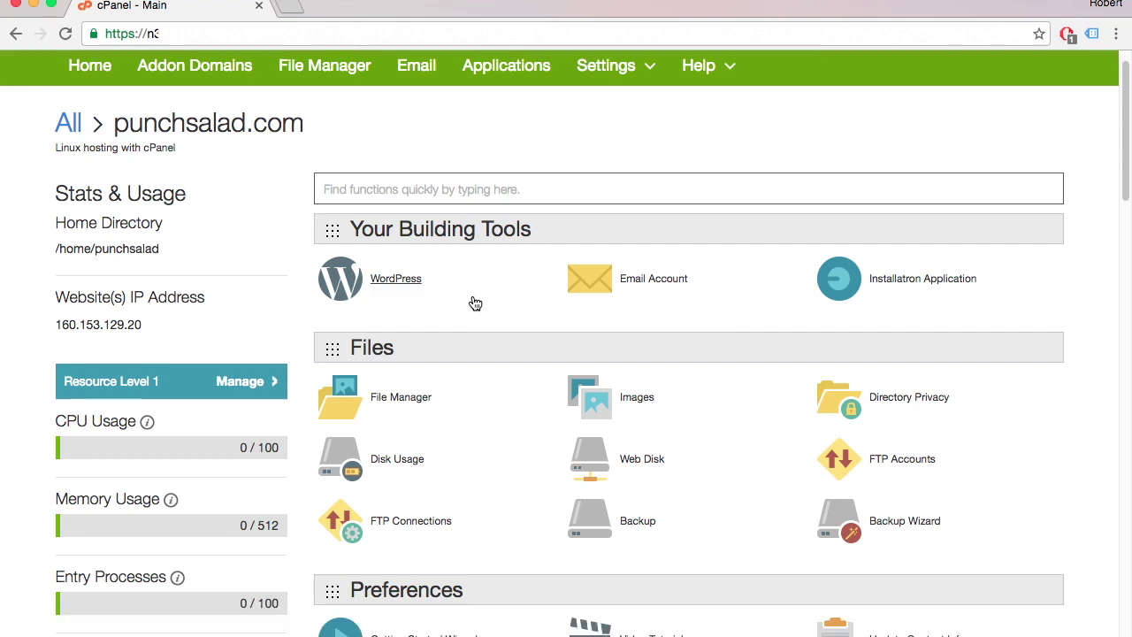
pyautogui.scroll(-1, 474, 301)
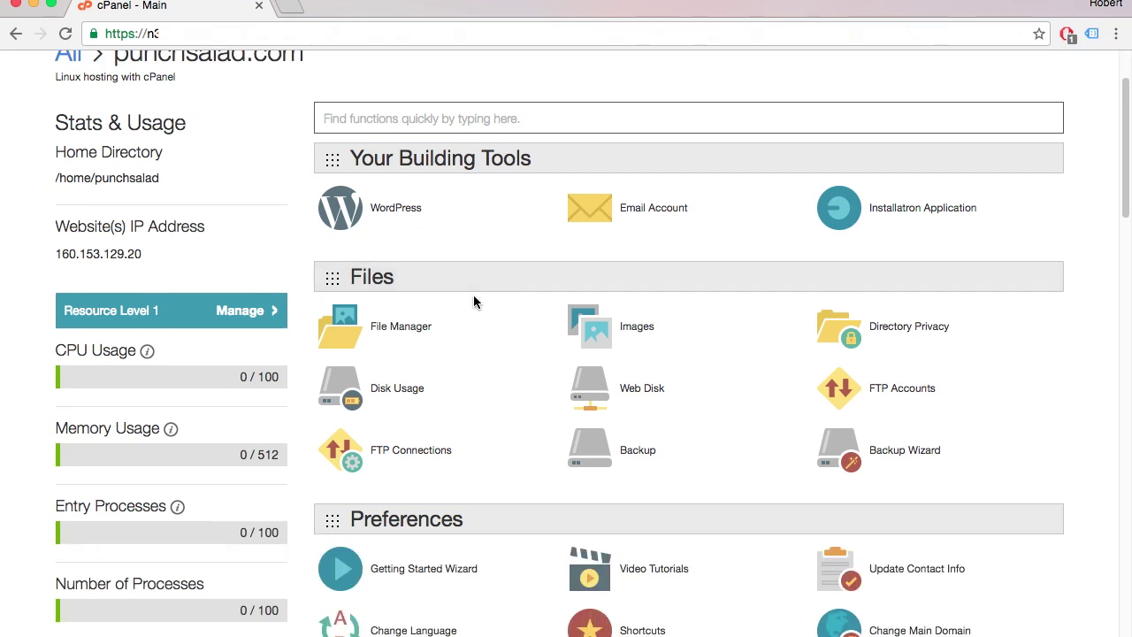
pyautogui.scroll(-1, 473, 302)
pyautogui.scroll(-3, 473, 302)
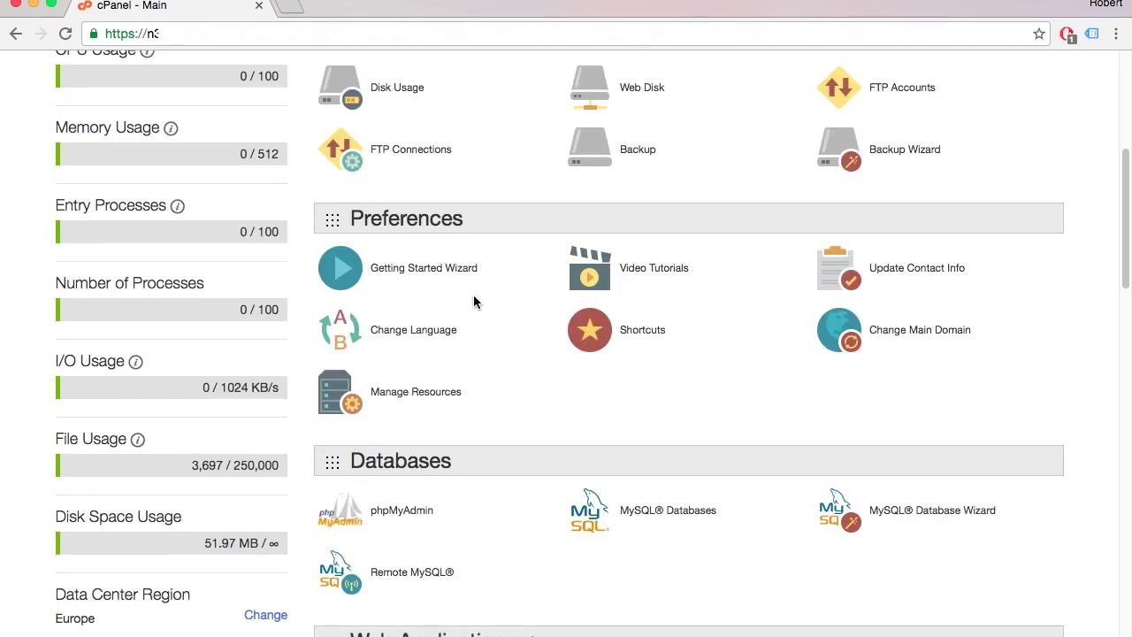
pyautogui.scroll(-4, 474, 302)
pyautogui.scroll(-4, 473, 301)
pyautogui.click(417, 396)
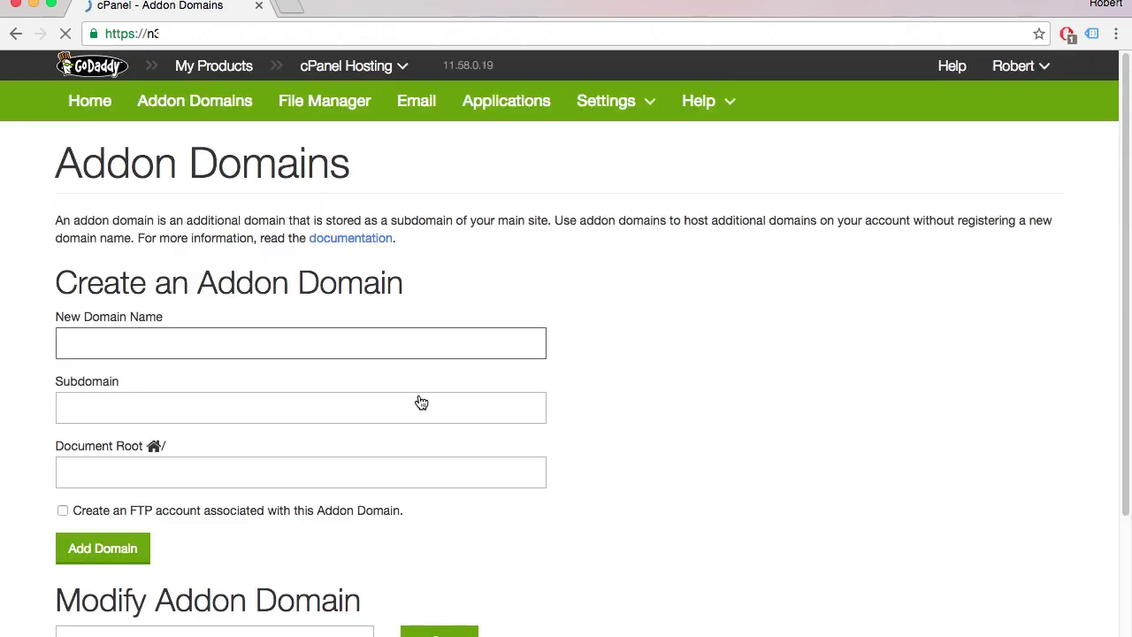
# Enter befittyblog.com as the new domain so subdomain and document root auto-fill, and enable FTP account creation.
pyautogui.click(78, 344)
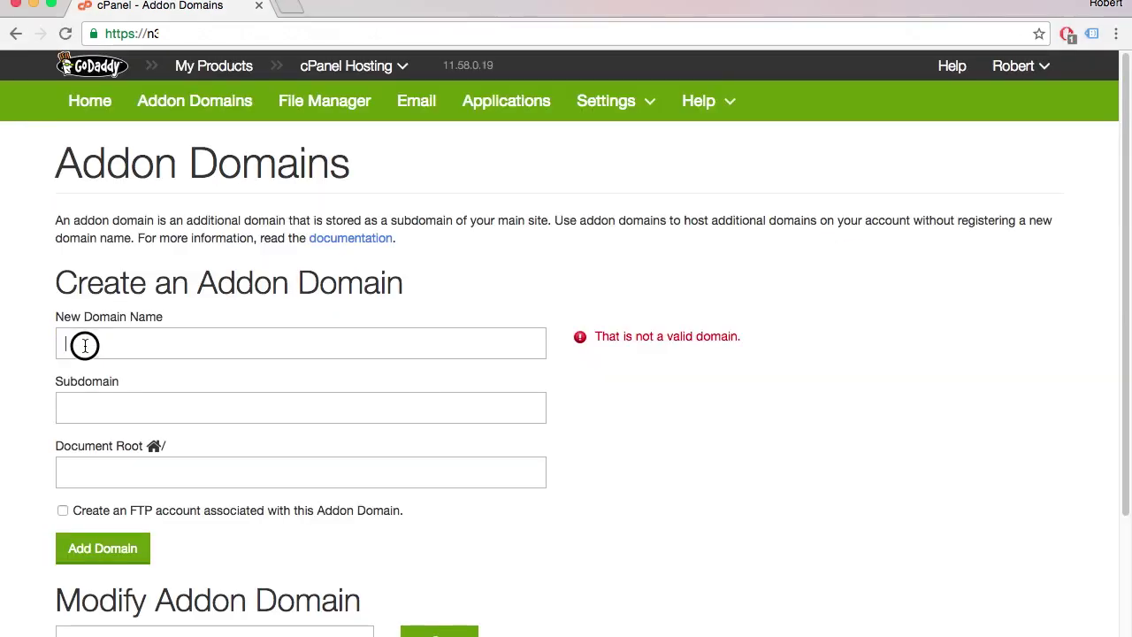
pyautogui.write('be')
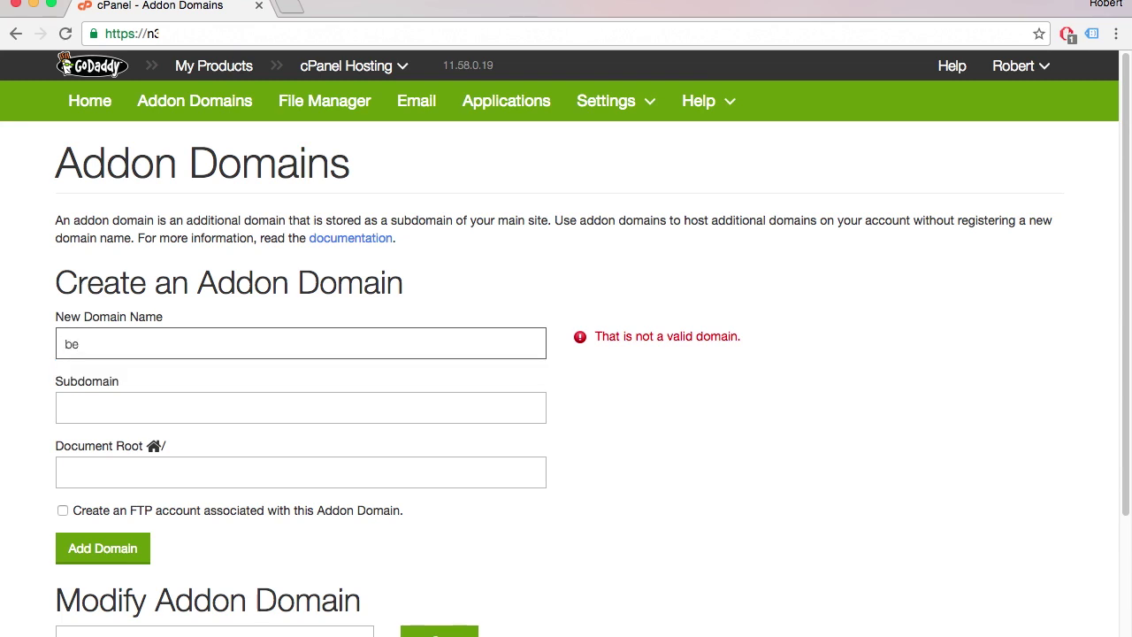
pyautogui.write('fitty')
pyautogui.write('blog.com')
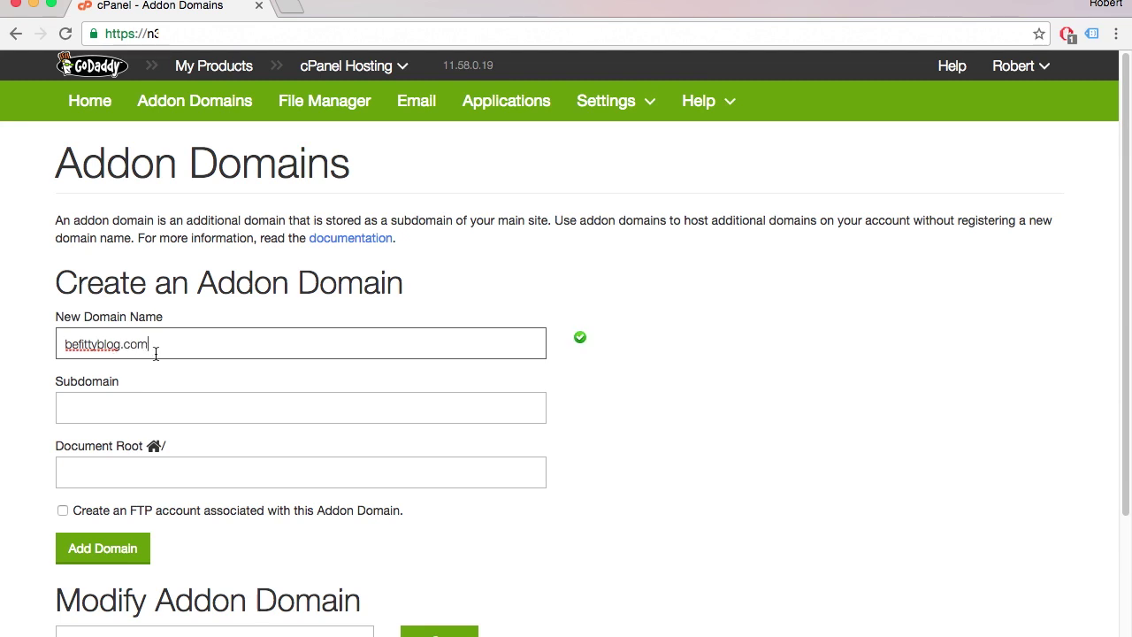
pyautogui.press('super+Tab')
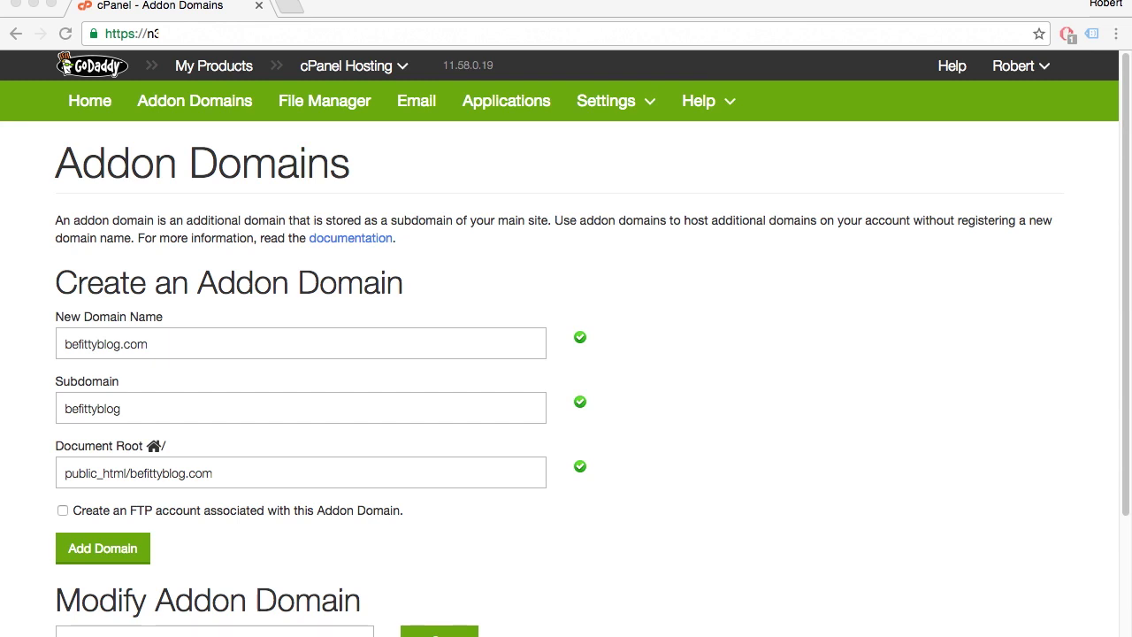
pyautogui.click(550, 346)
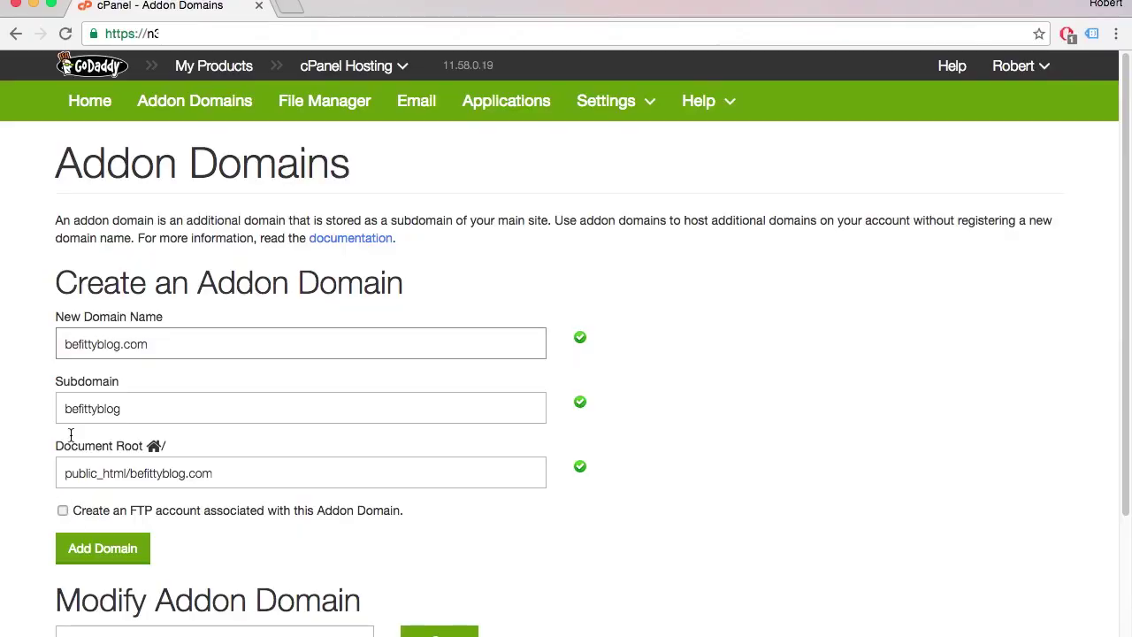
pyautogui.click(62, 510)
# Enter and confirm the FTP account password, then submit the form with Add Domain.
pyautogui.scroll(-3, 131, 442)
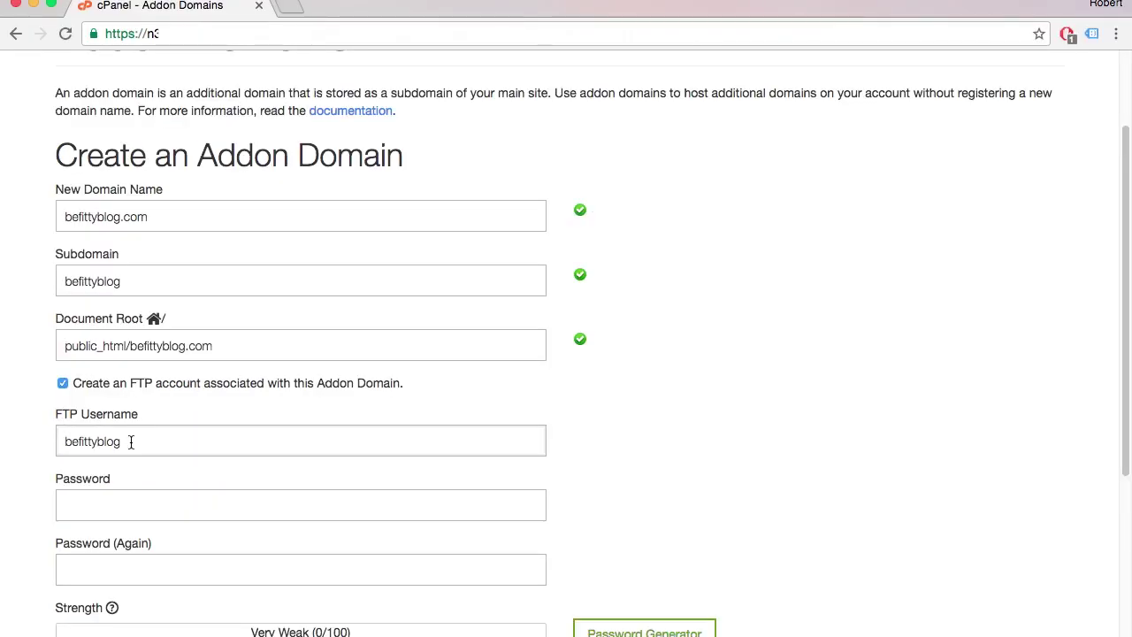
pyautogui.scroll(-3, 117, 503)
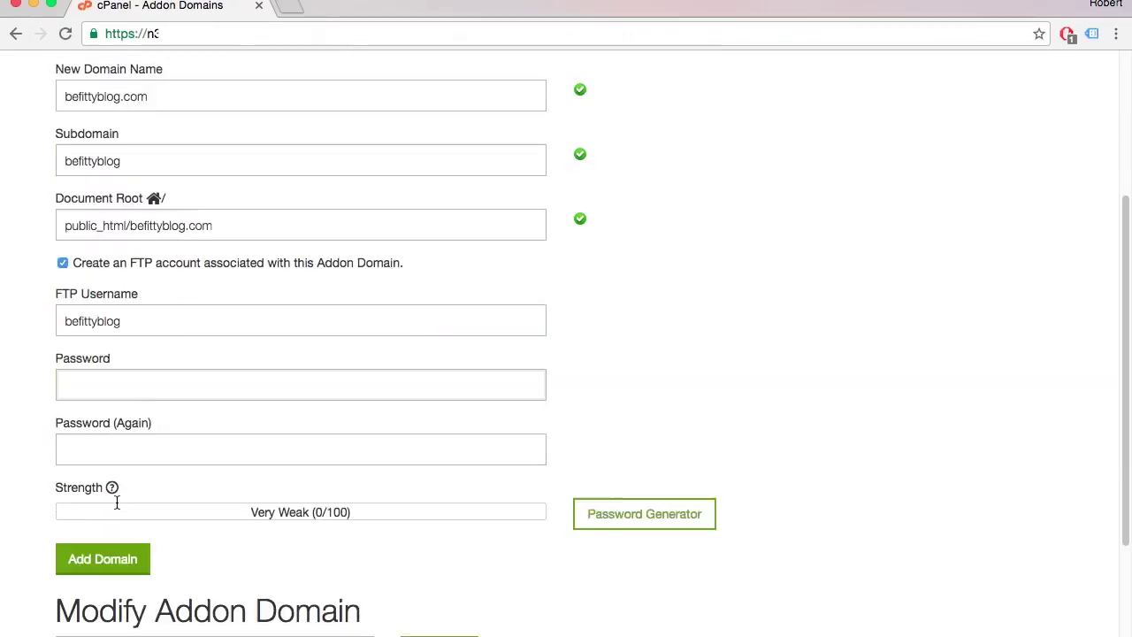
pyautogui.scroll(1, 81, 386)
pyautogui.click(102, 434)
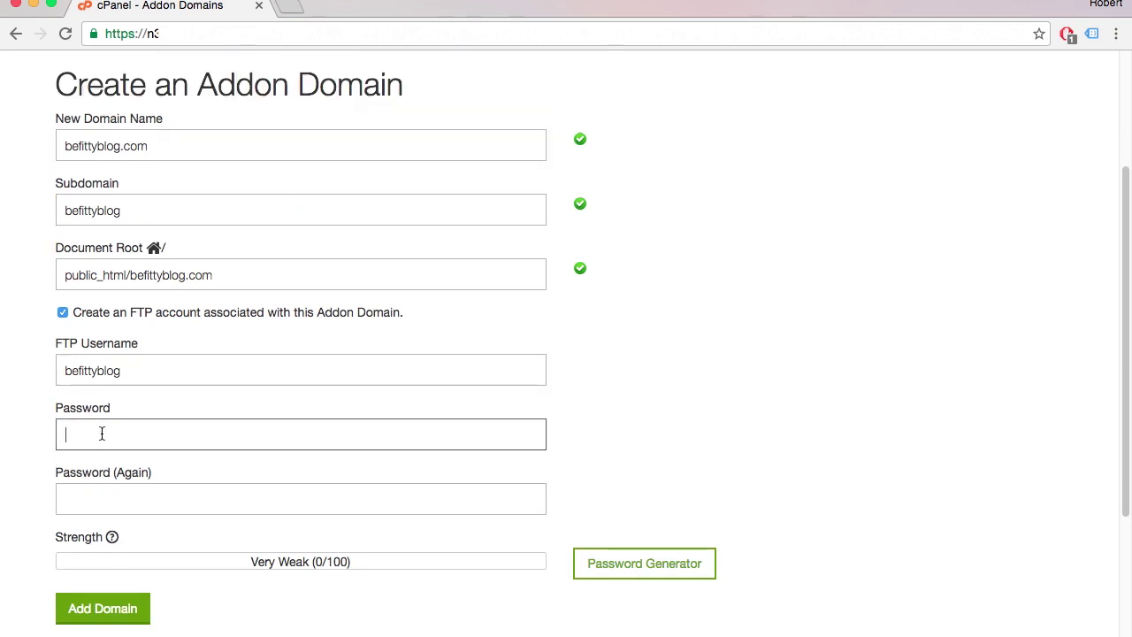
pyautogui.write('p')
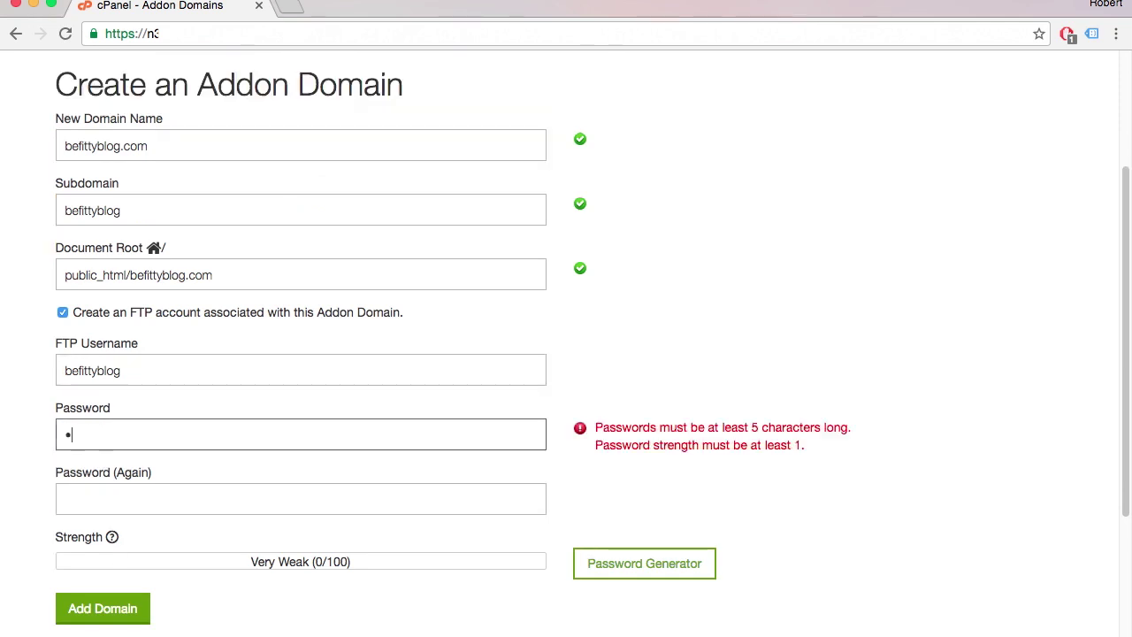
pyautogui.write('asswo')
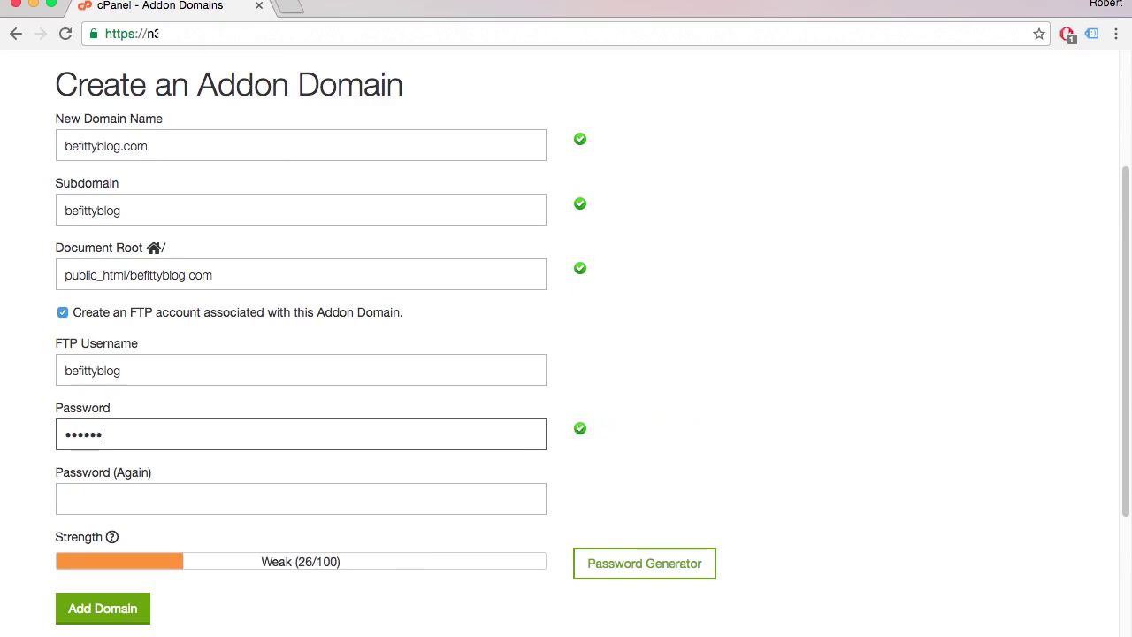
pyautogui.write('rd')
pyautogui.click(97, 493)
pyautogui.write('p')
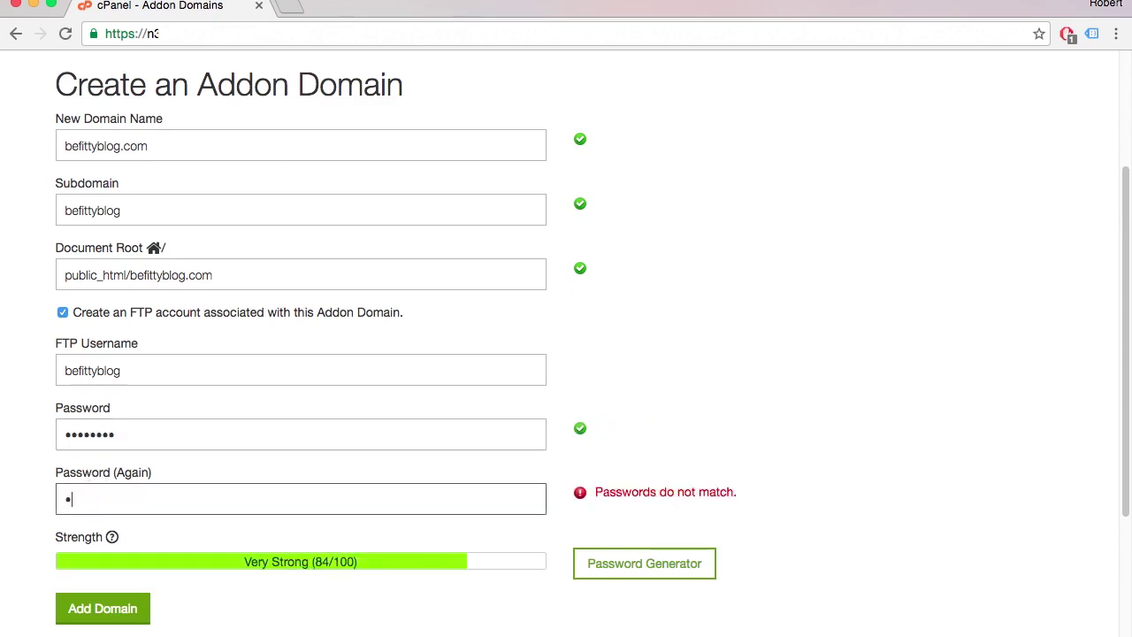
pyautogui.write('asswo')
pyautogui.write('rd')
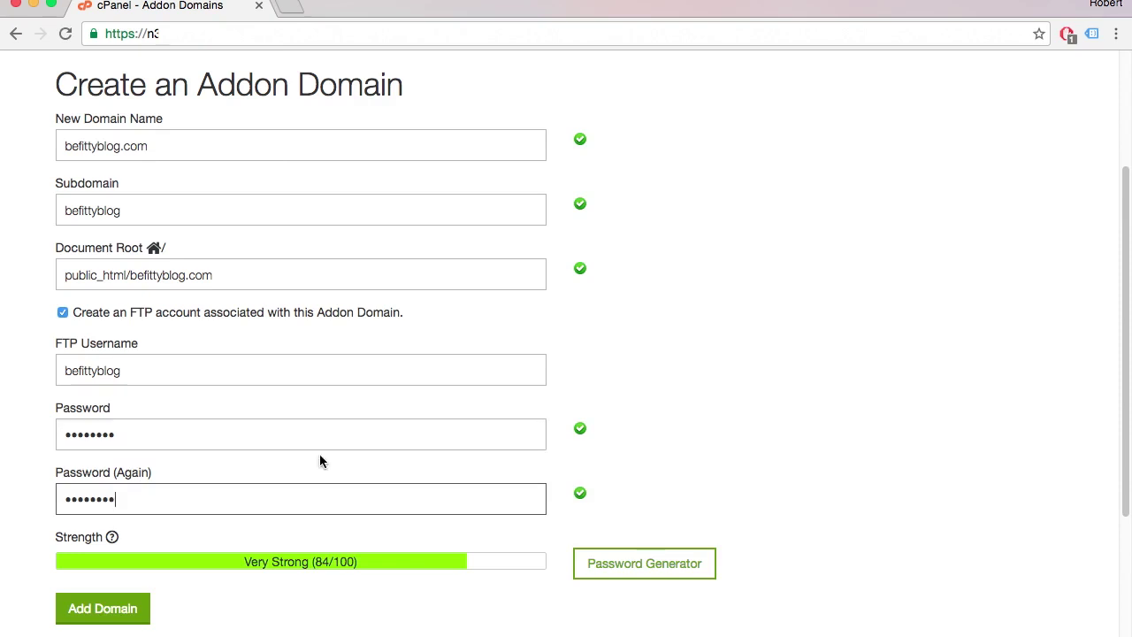
pyautogui.scroll(-2, 319, 458)
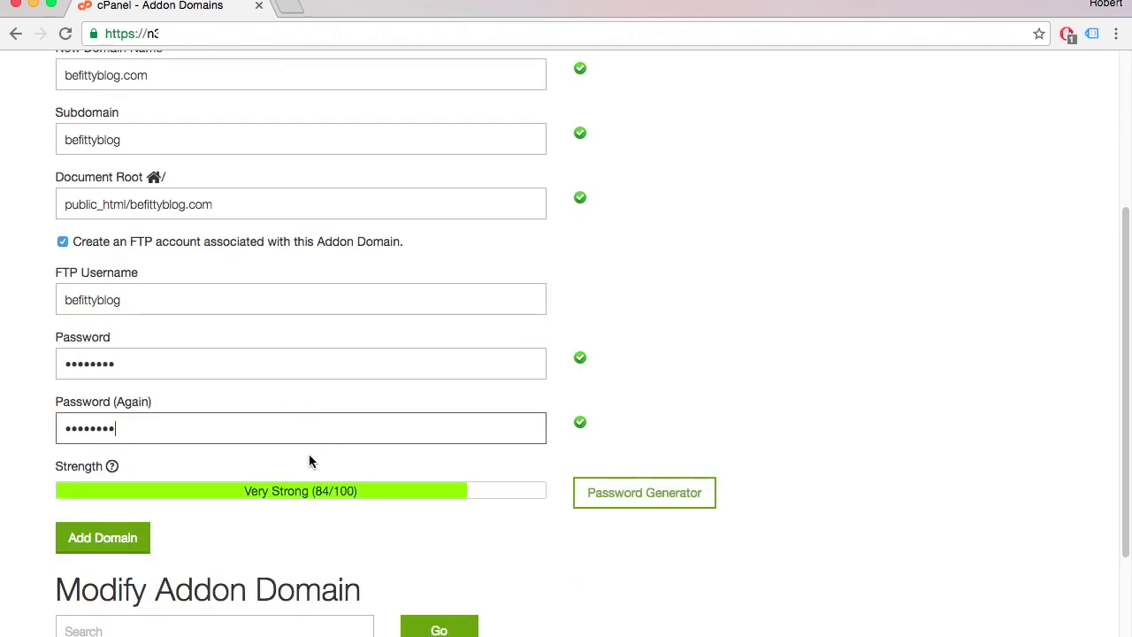
pyautogui.click(124, 547)
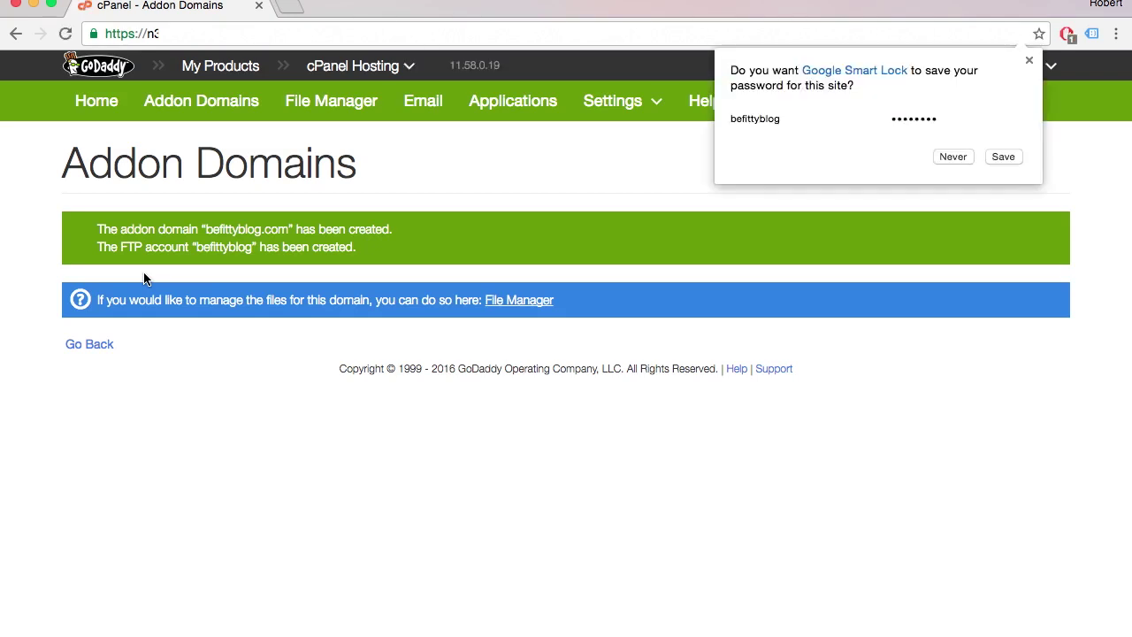
# Dismiss the save-password prompt and browse File Manager into public_html/befittyblog.com.
pyautogui.click(1029, 60)
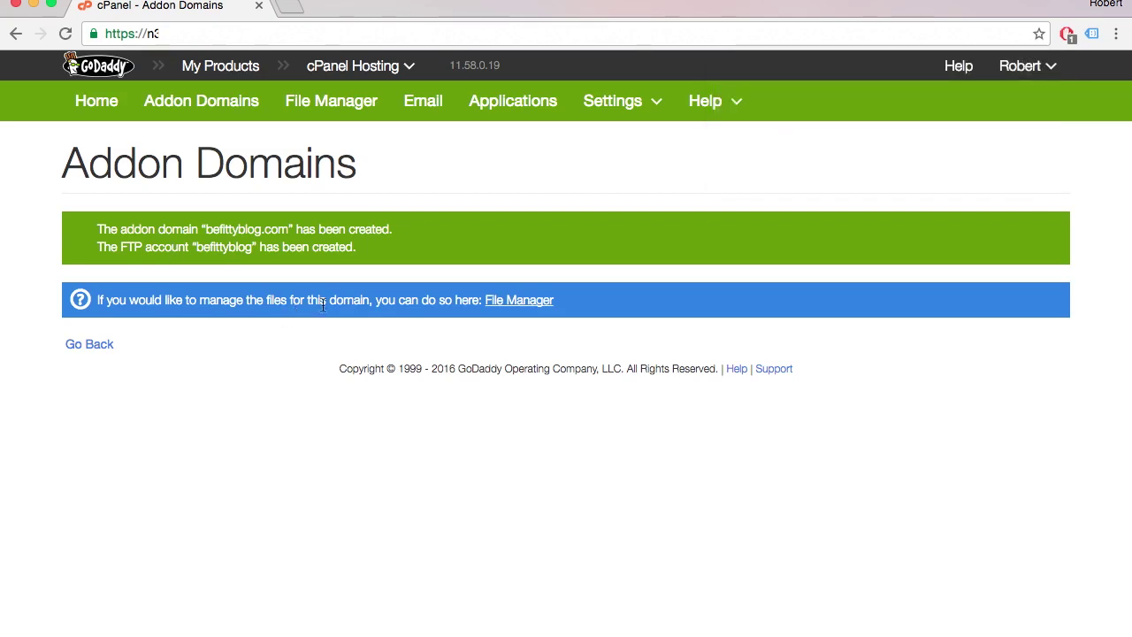
pyautogui.click(513, 305)
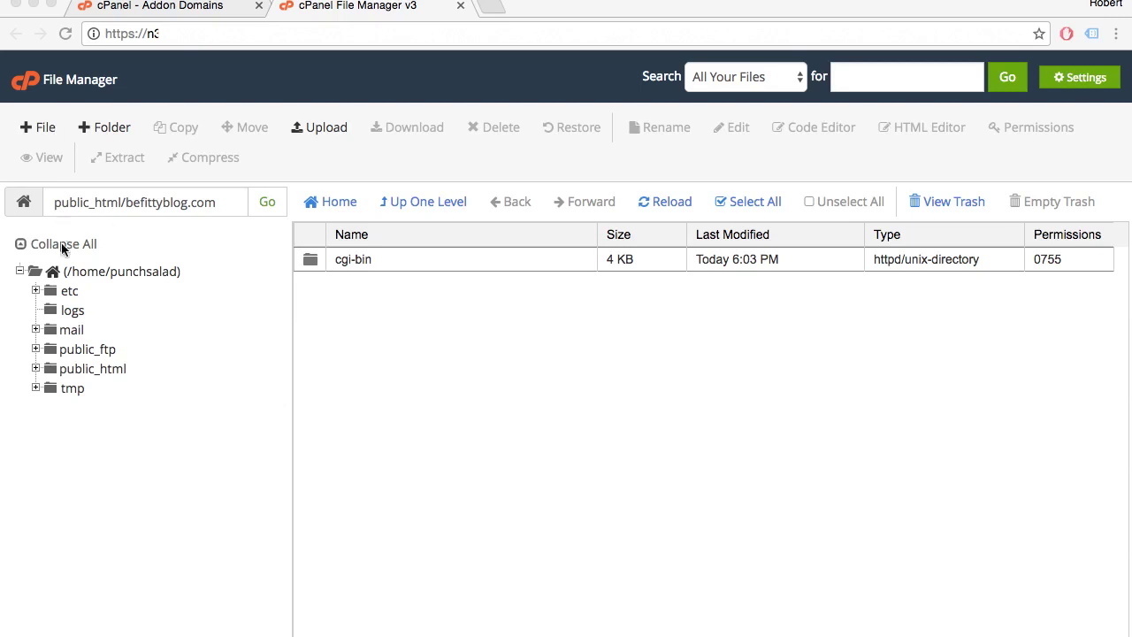
pyautogui.click(99, 368)
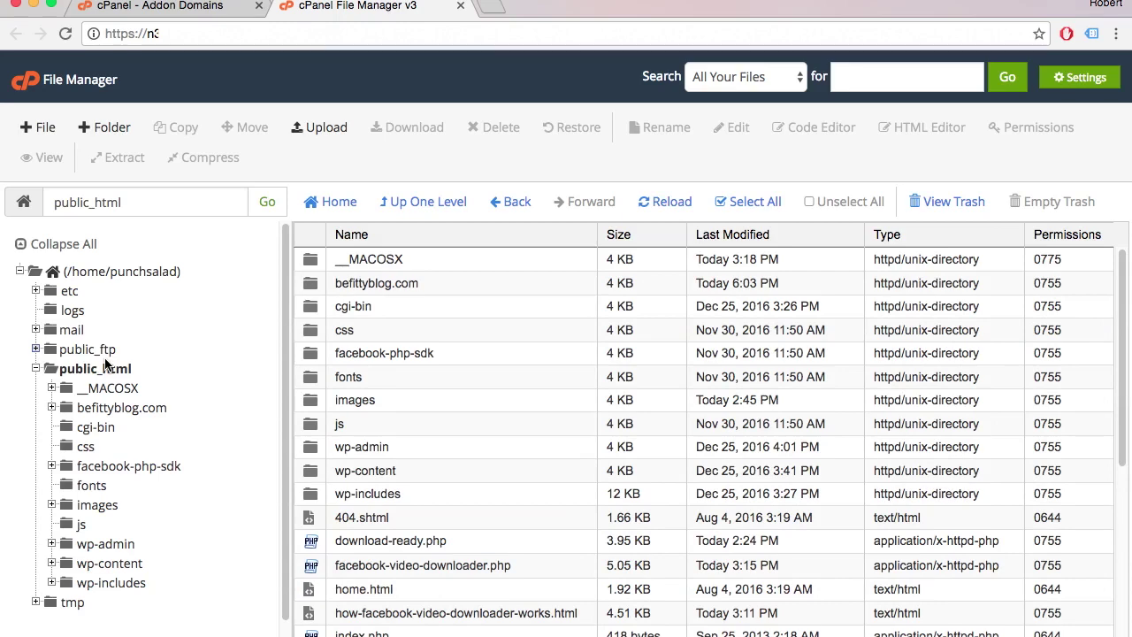
pyautogui.doubleClick(382, 283)
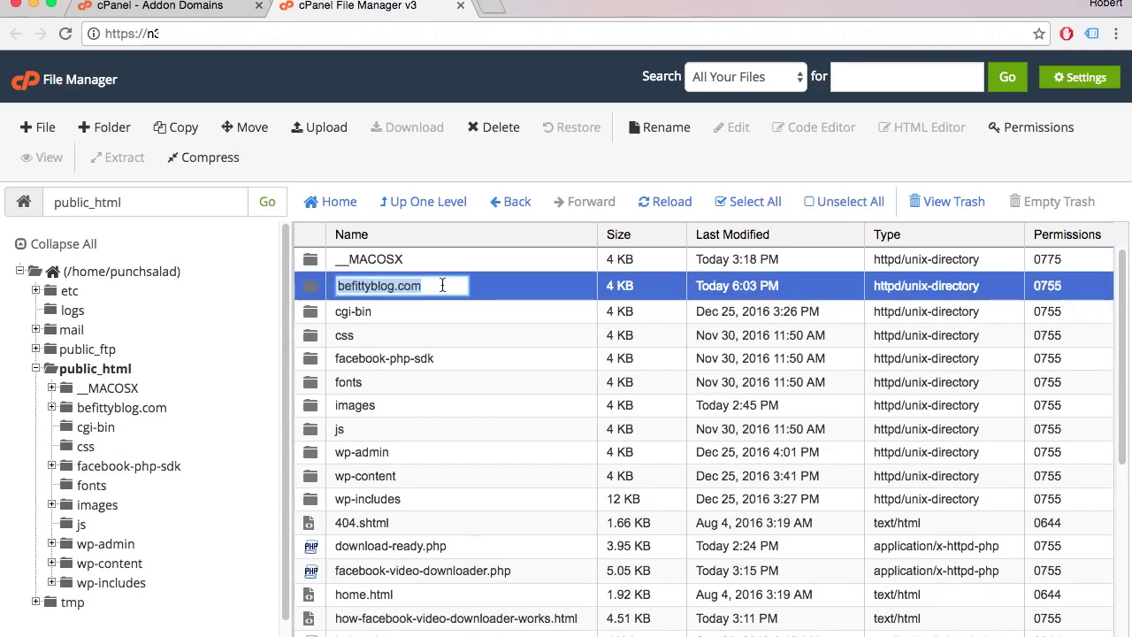
pyautogui.click(473, 289)
pyautogui.doubleClick(473, 289)
pyautogui.doubleClick(329, 290)
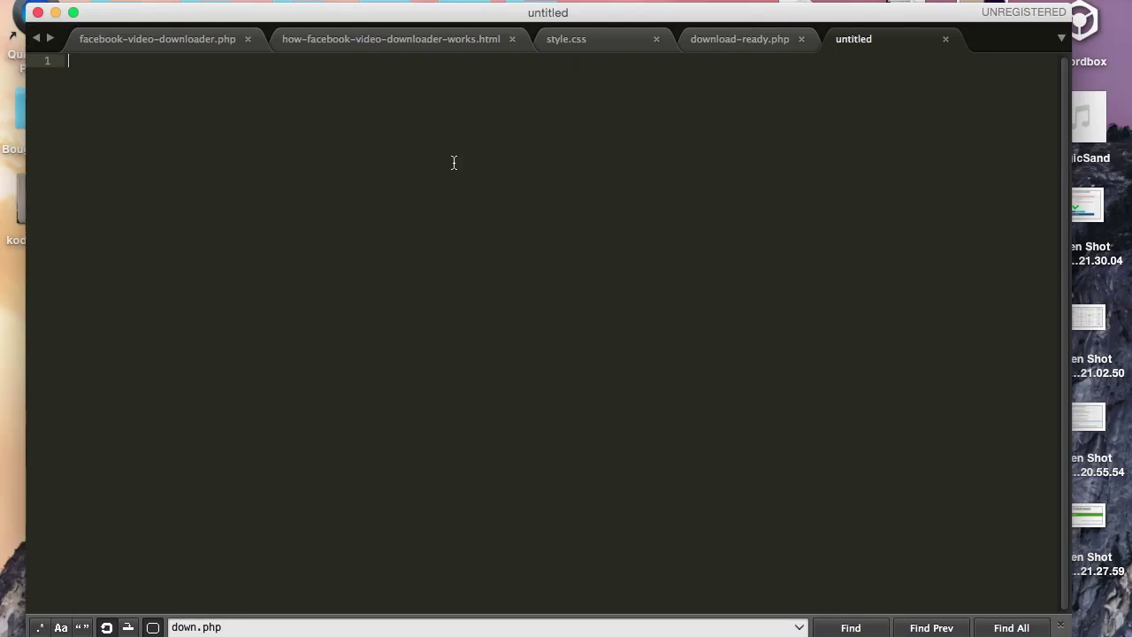
# Write an <html> page containing <p>HELLO World</p> and save it as index.html.
pyautogui.write('<html>')
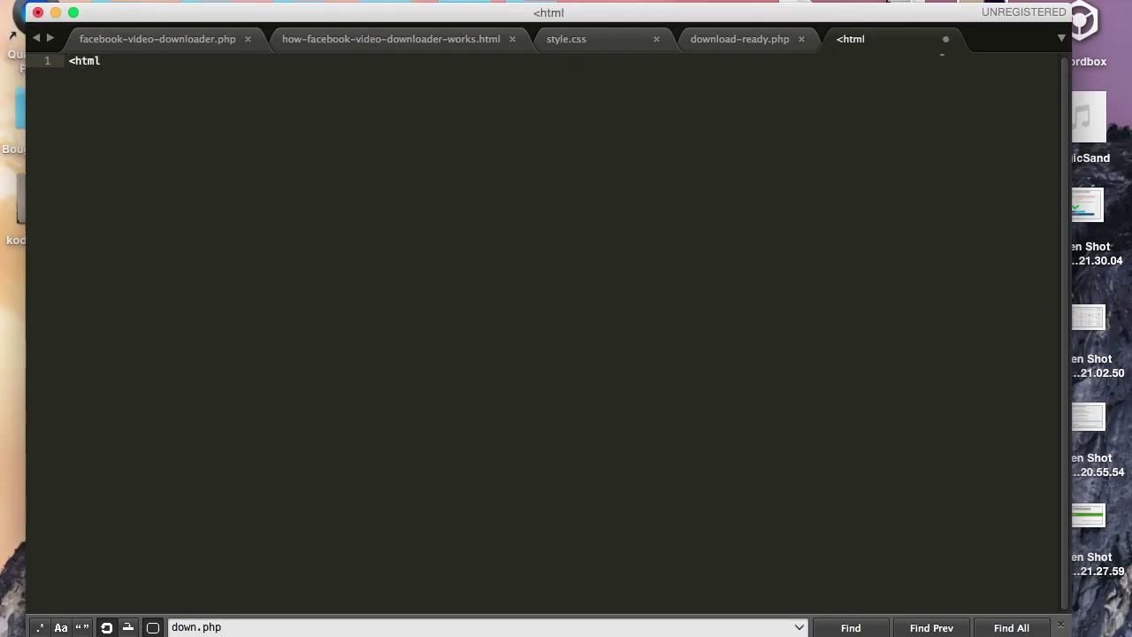
pyautogui.press('Return')
pyautogui.press('Return')
pyautogui.write('</html>')
pyautogui.press('Up')
pyautogui.press('Up')
pyautogui.press('Return')
pyautogui.press('Return')
pyautogui.write('<p>H')
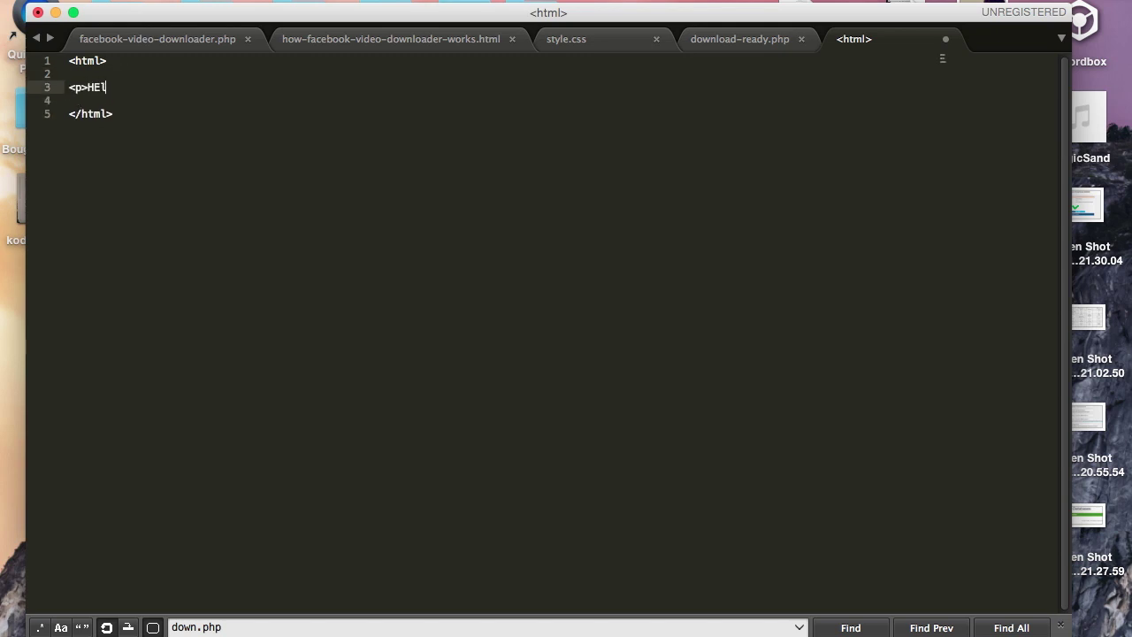
pyautogui.write('ELLO WORL')
pyautogui.press('BackSpace')
pyautogui.press('BackSpace')
pyautogui.press('BackSpace')
pyautogui.write('World')
pyautogui.write('</p>')
pyautogui.click(146, 0)
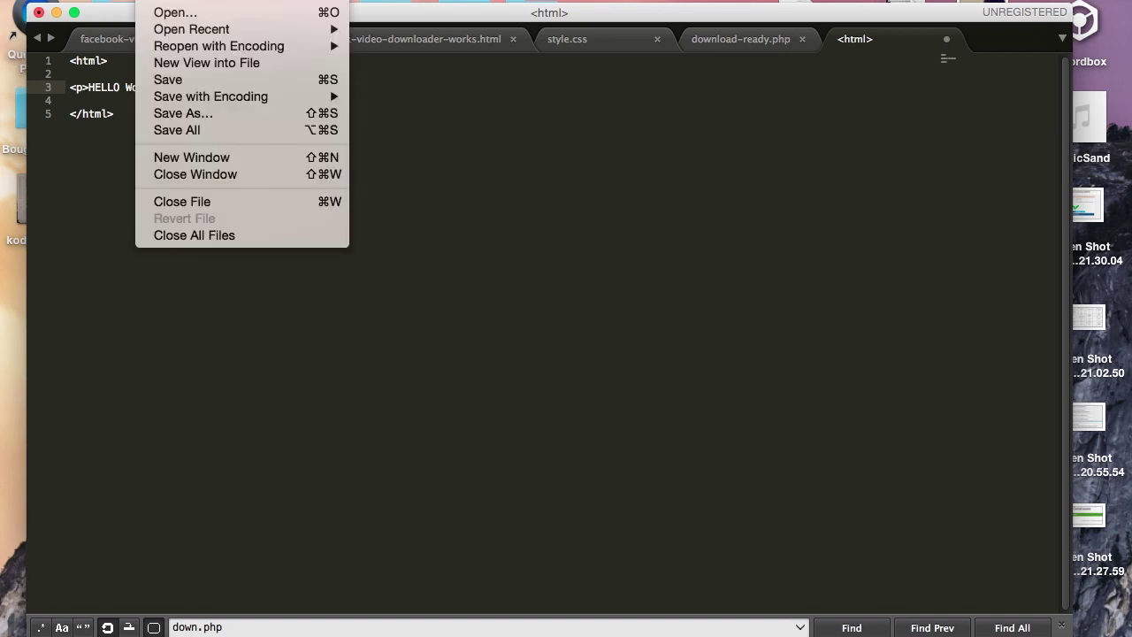
pyautogui.click(220, 112)
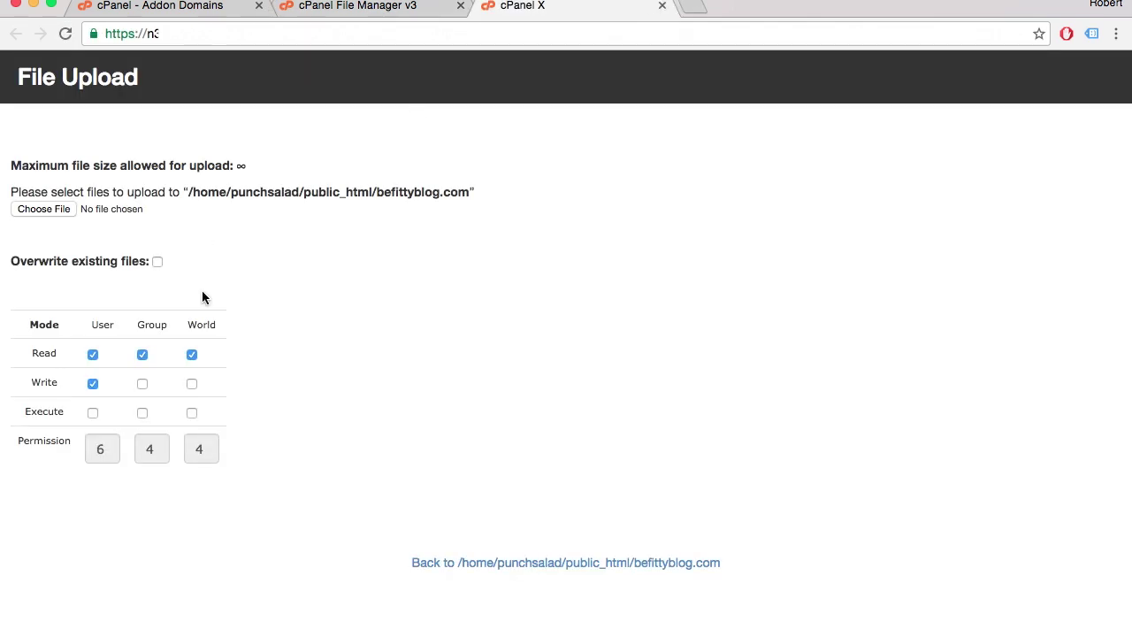
# Upload index.html to the befittyblog.com folder and return to its file listing.
pyautogui.click(38, 210)
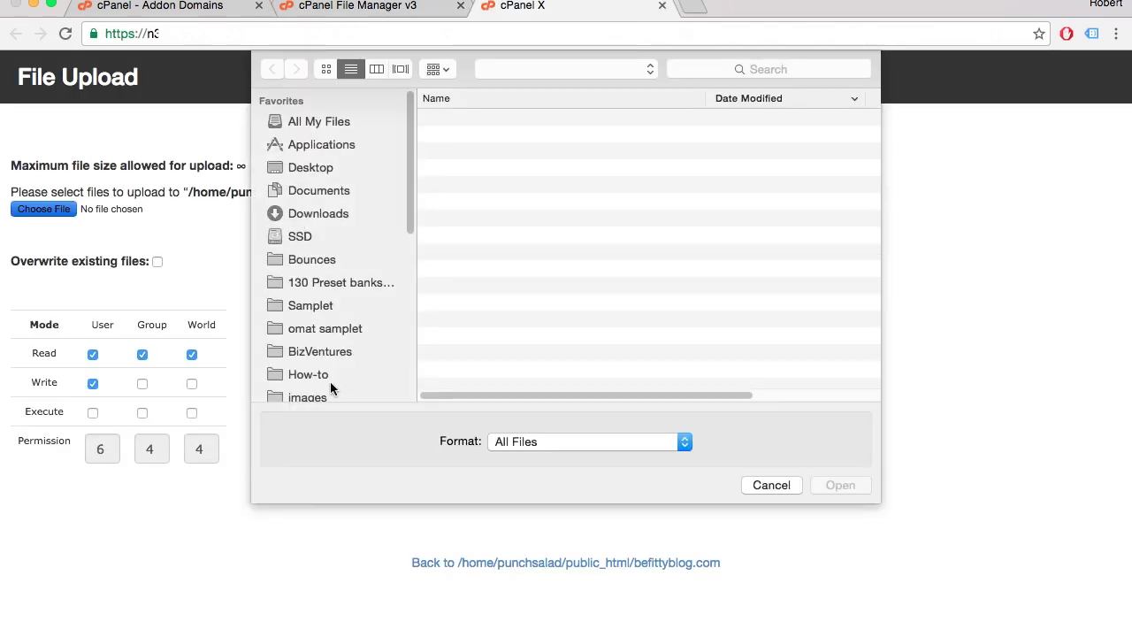
pyautogui.doubleClick(486, 118)
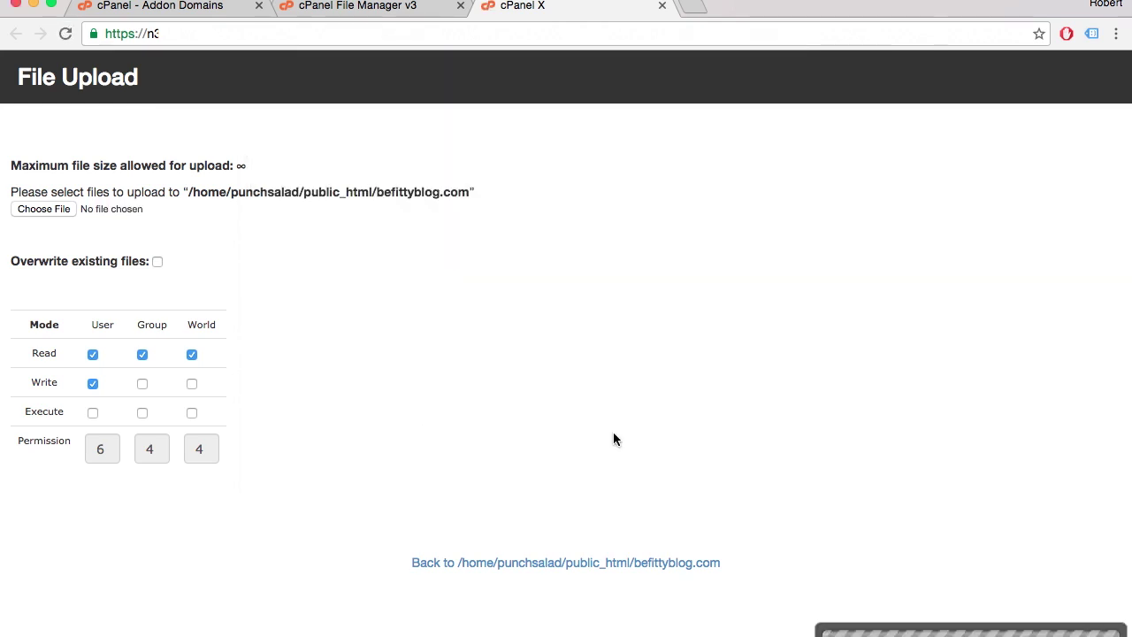
pyautogui.click(512, 566)
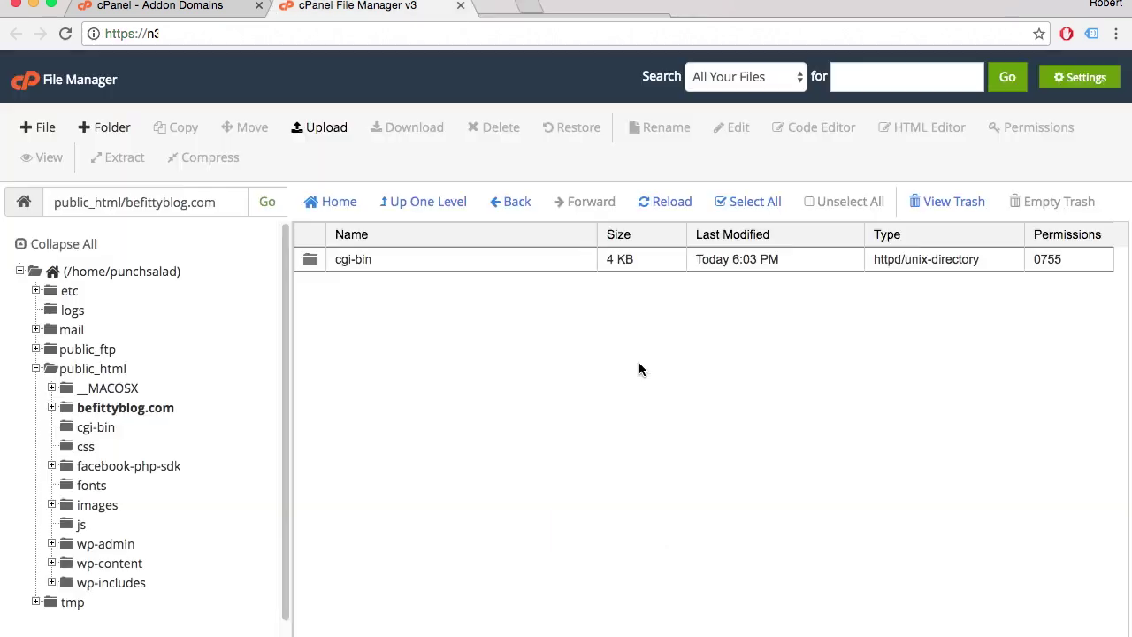
# Load befittyblog.com in a new Chrome tab to confirm the HELLO World page appears.
pyautogui.click(492, 7)
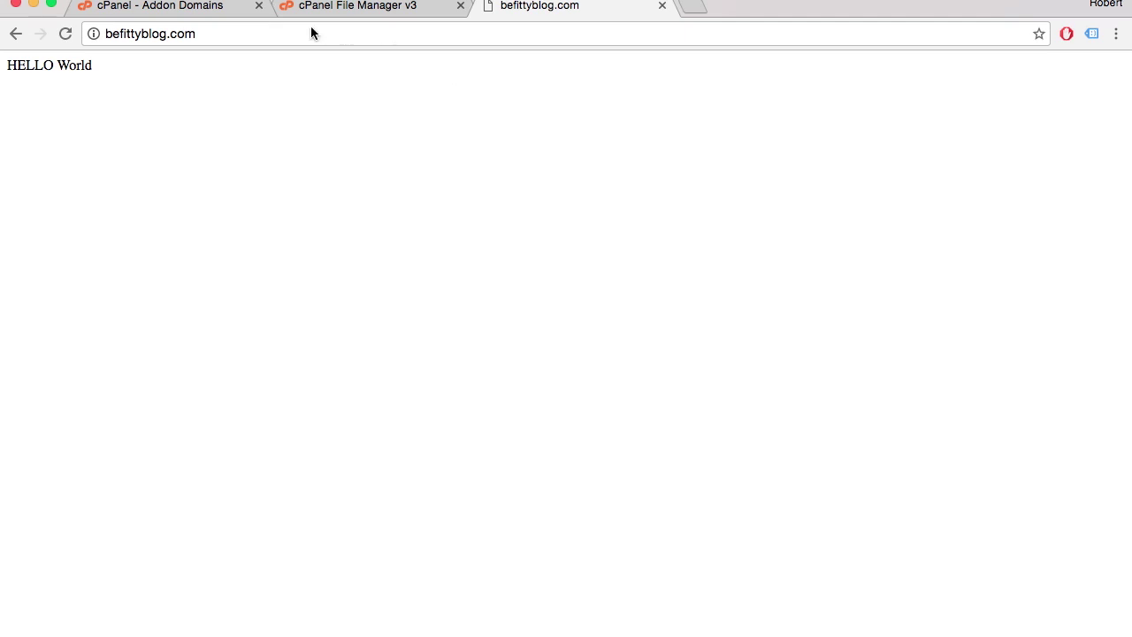
pyautogui.click(305, 33)
pyautogui.click(207, 33)
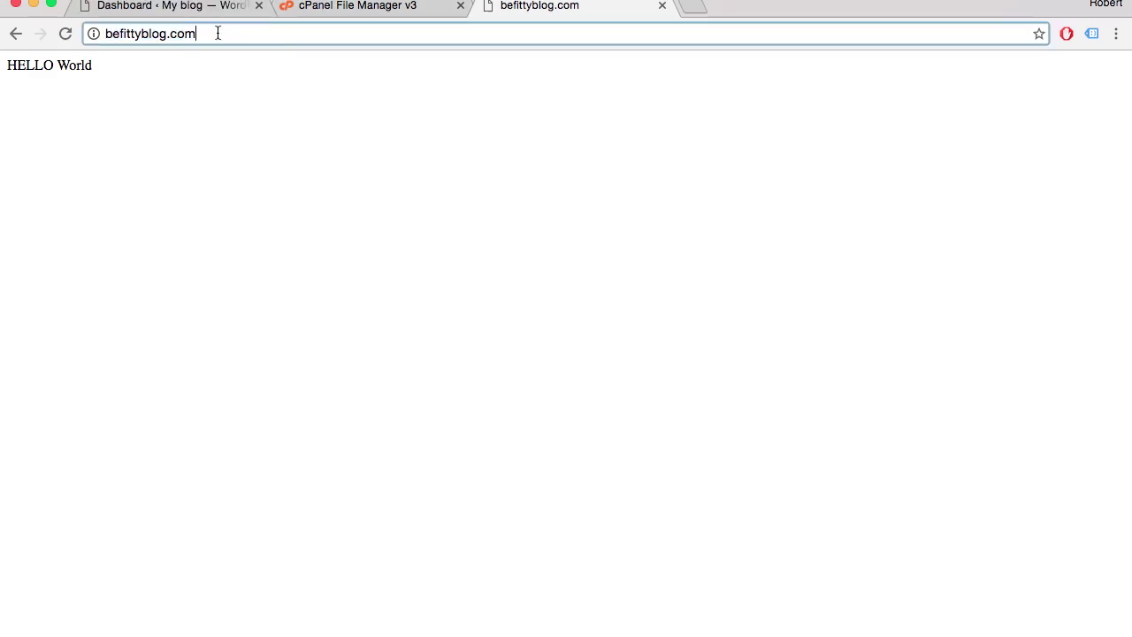